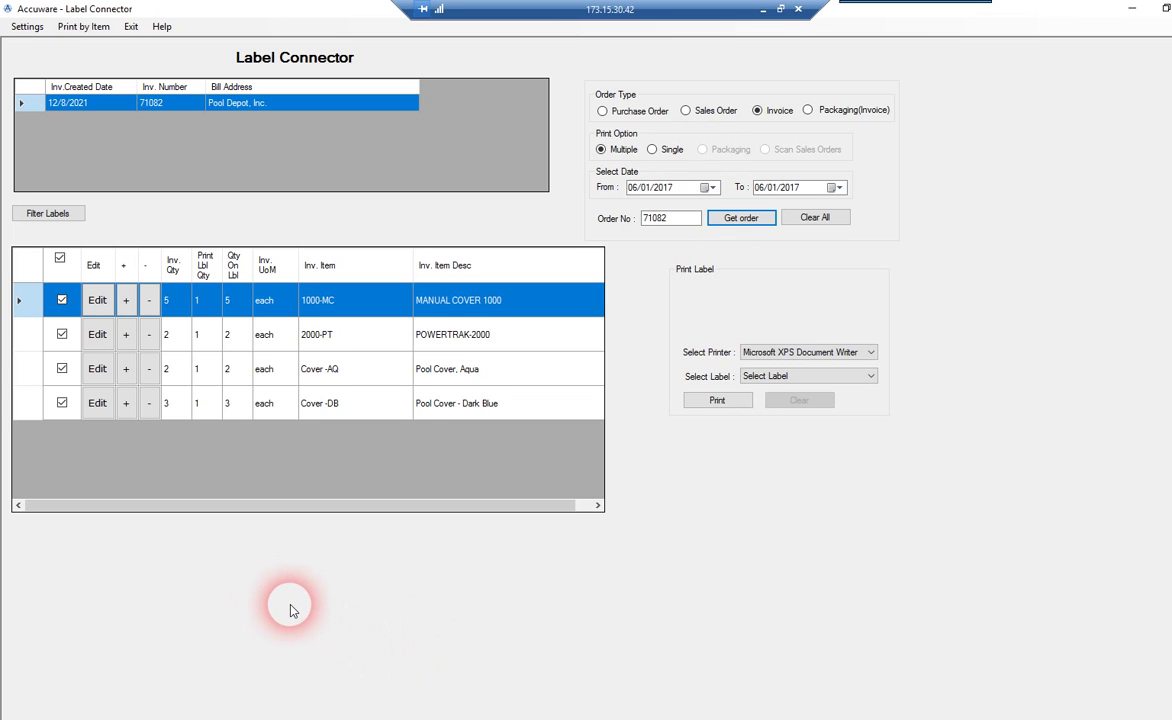
- Minimize Label Connector to reveal the QuickBooks invoice behind it
click(1127, 12)
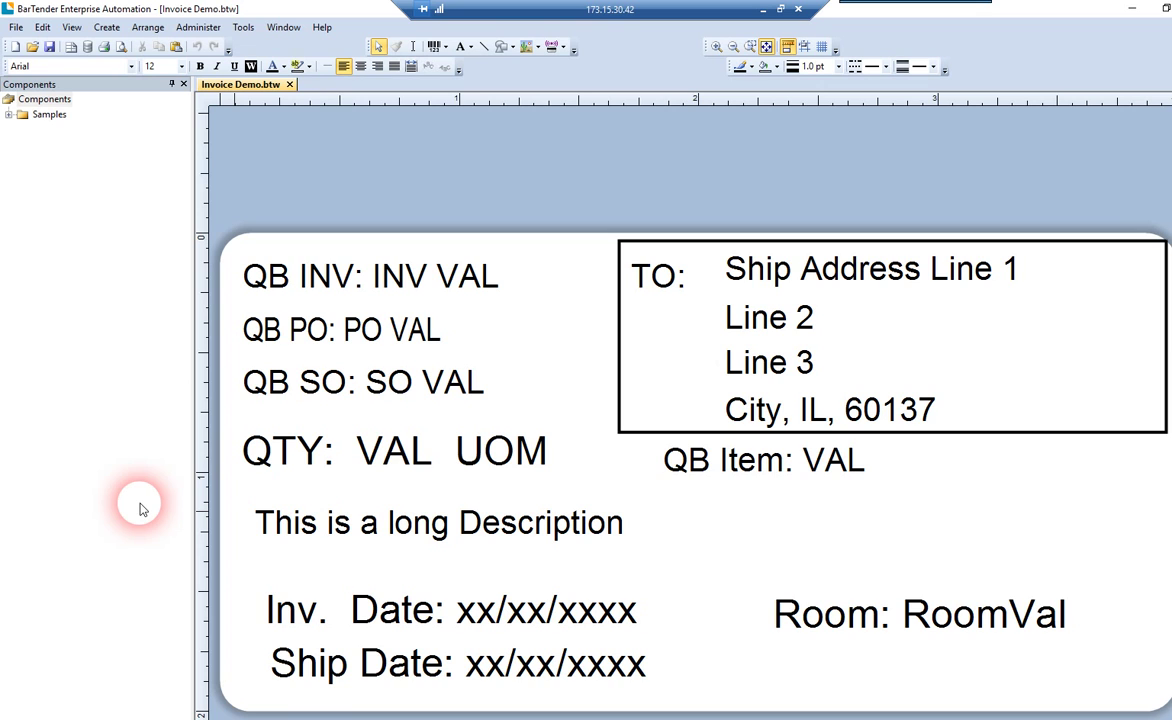
- Turn on View > Data Source Names on the Invoice Demo template, then return to Label Connector
click(71, 27)
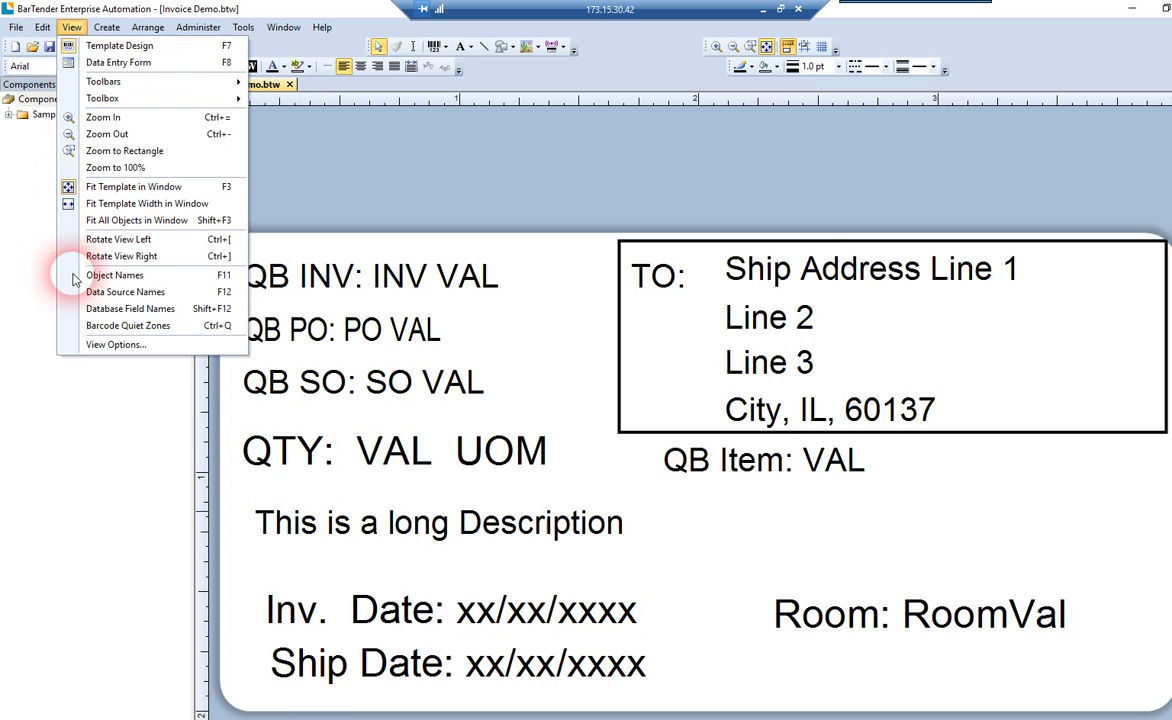
click(99, 296)
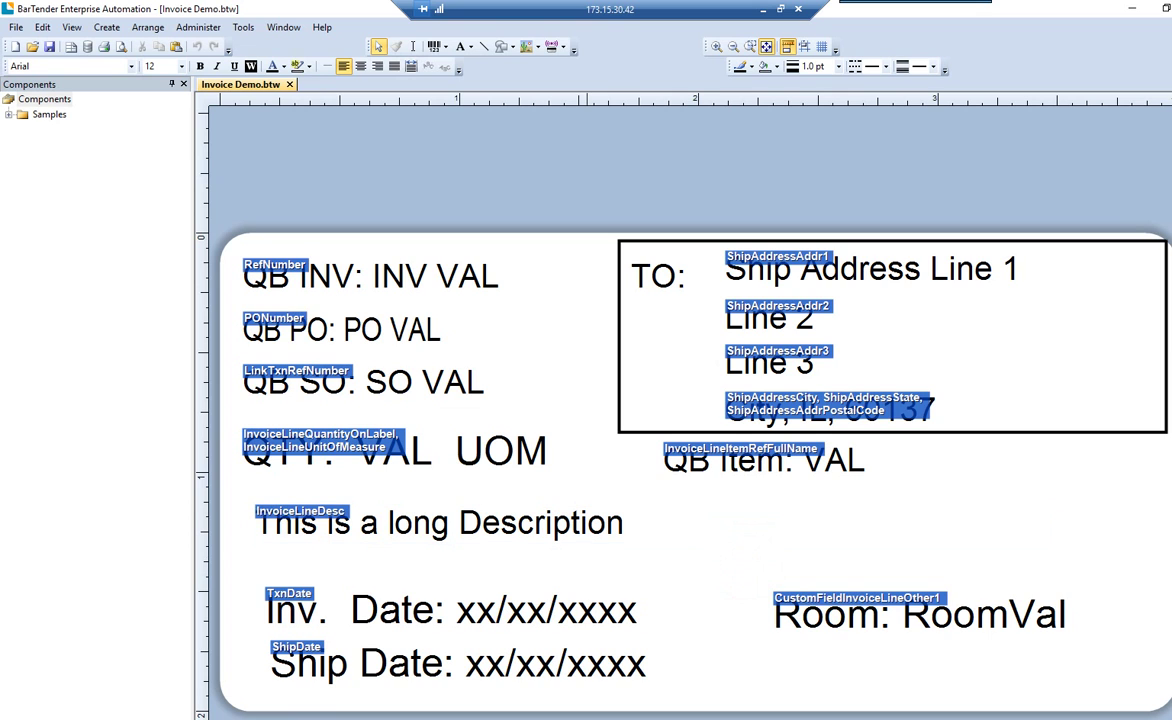
key(alt+Tab)
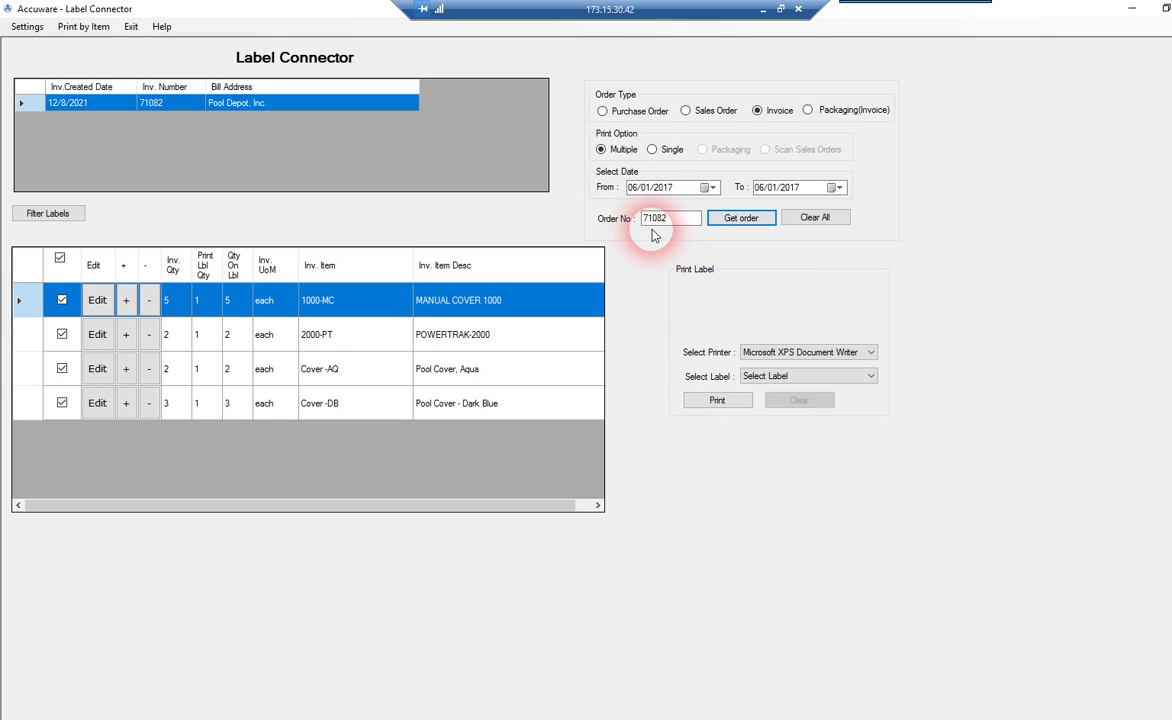
click(729, 225)
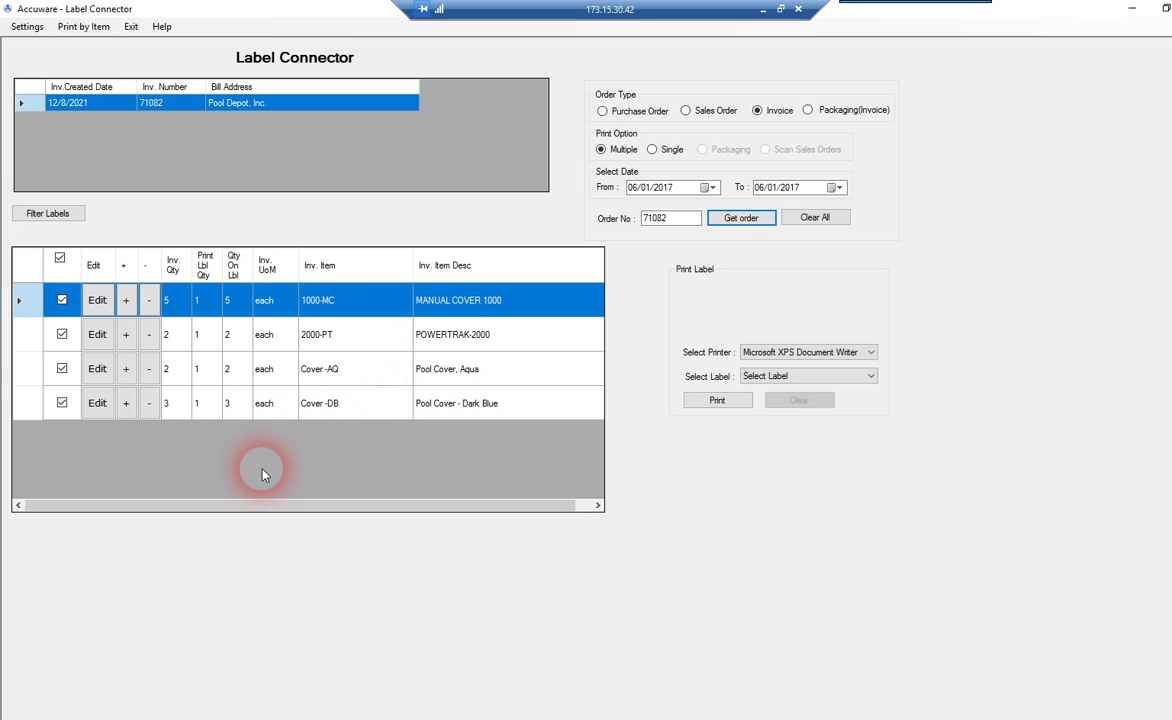
- Enable Print Invoice Qty by Default in Invoice Settings and save the settings
click(27, 26)
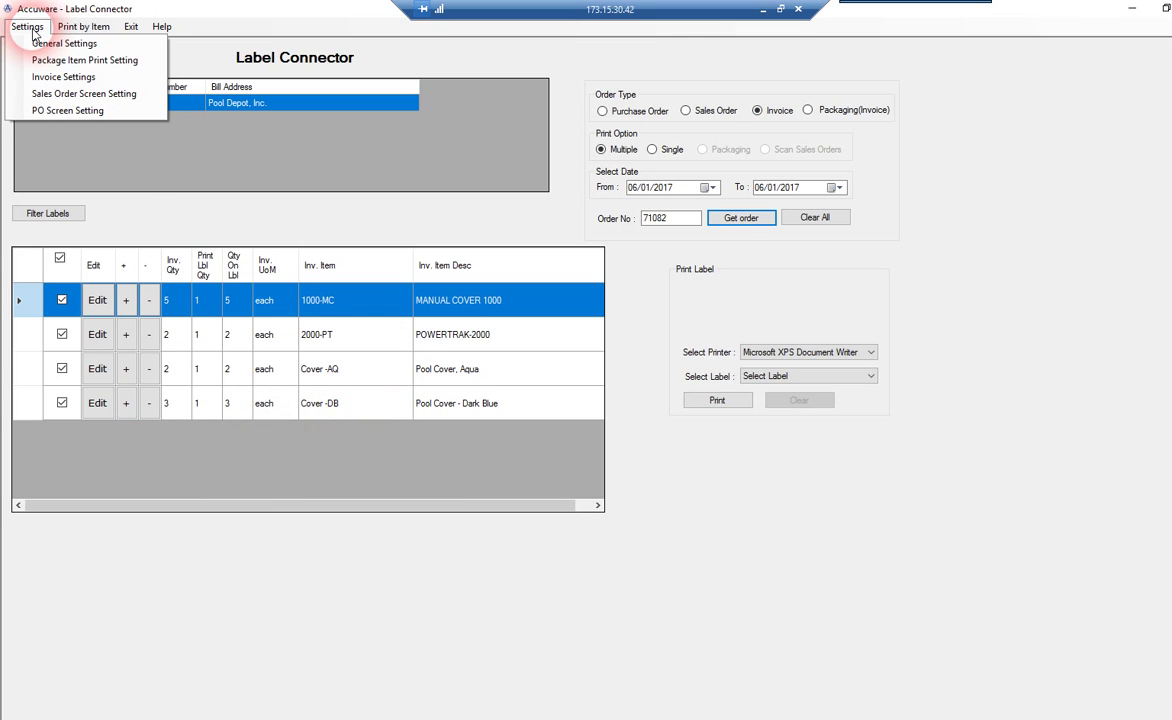
click(75, 86)
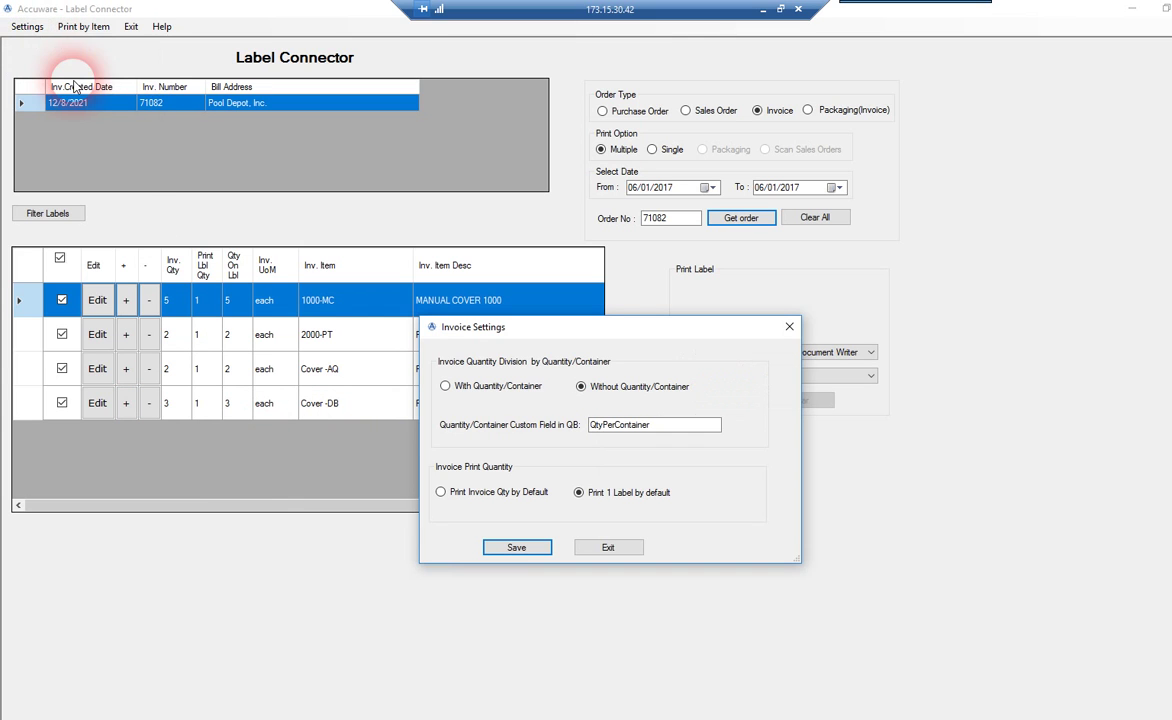
click(441, 493)
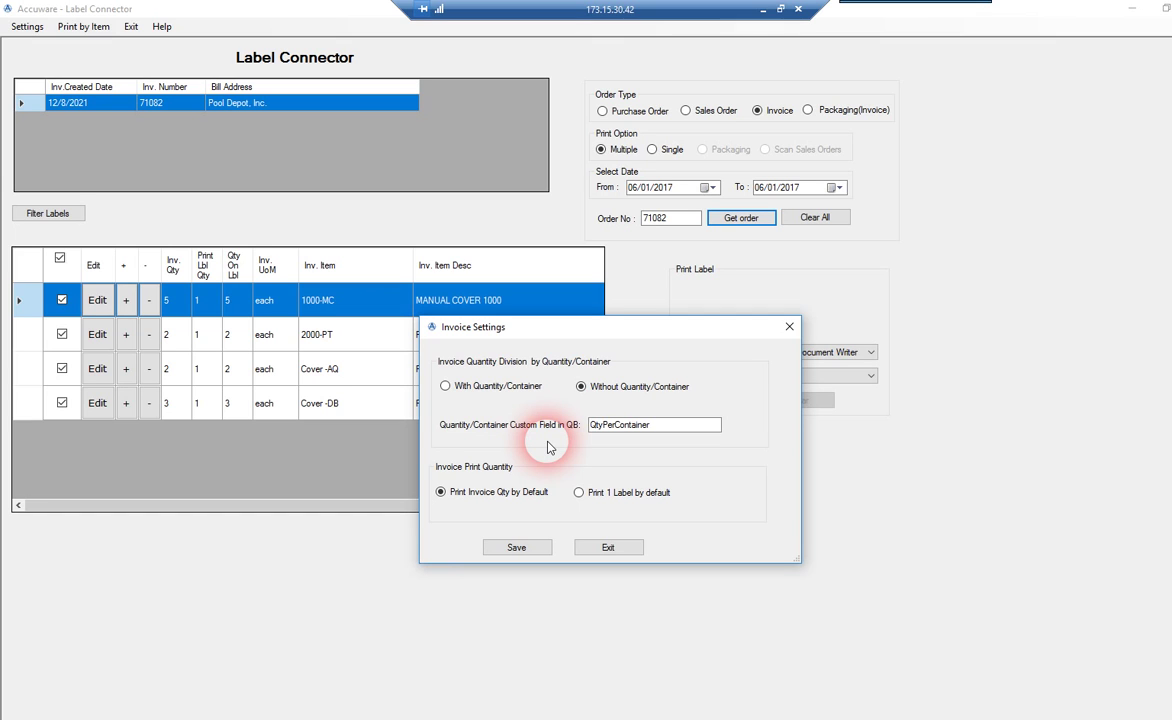
double_click(619, 424)
click(603, 424)
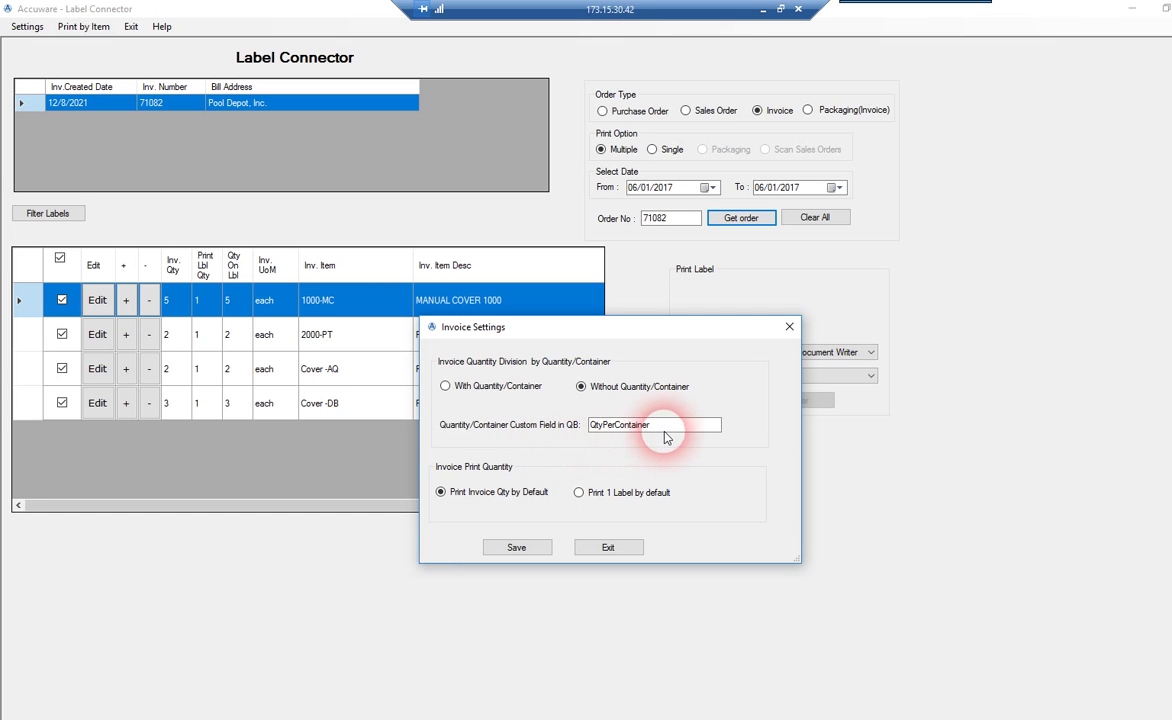
click(516, 547)
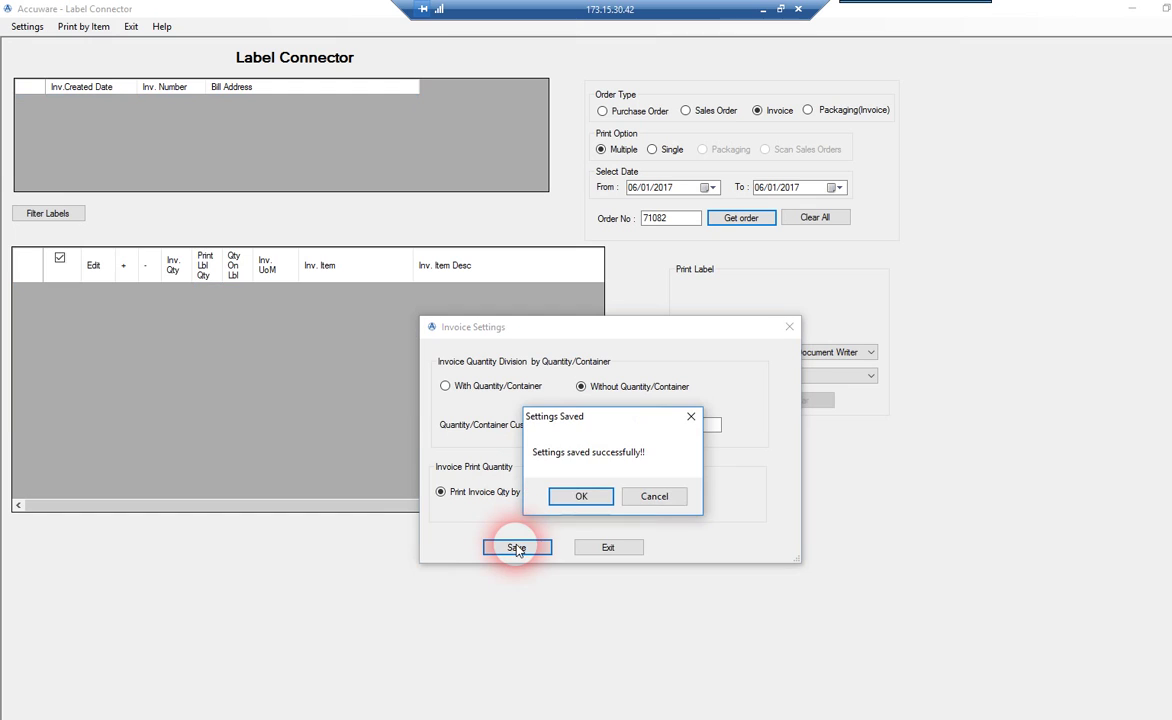
click(575, 497)
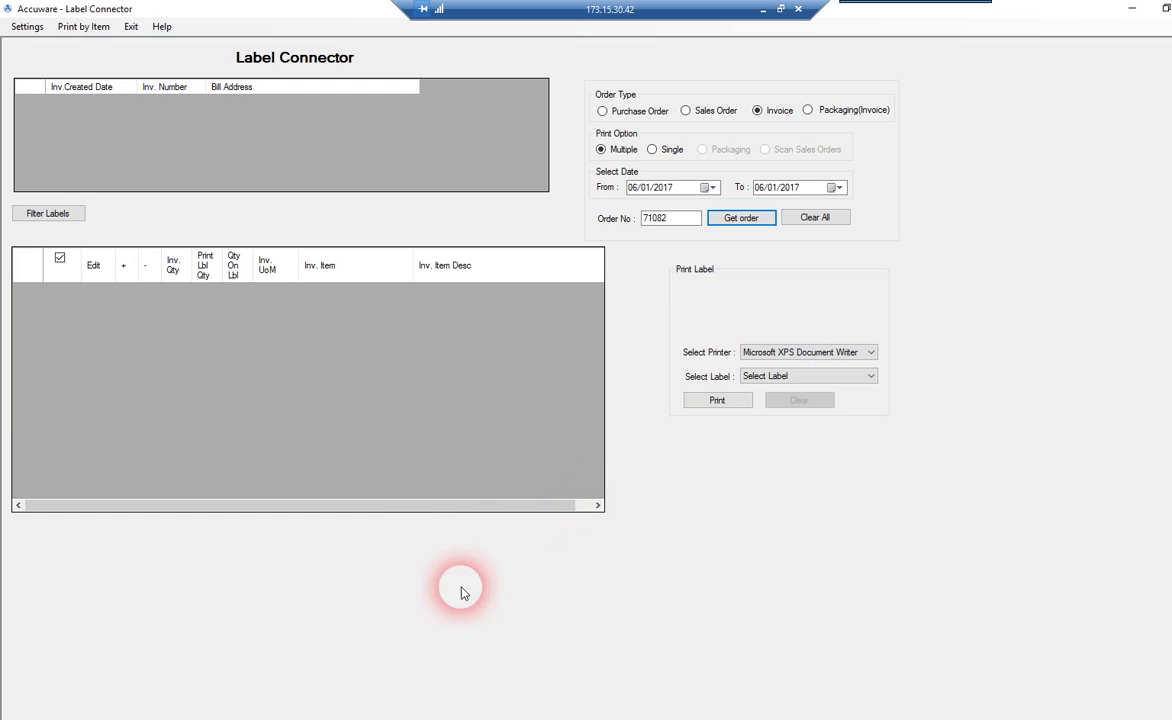
- Reload invoice 71082 with label quantities 5, 2, 2, 3 and select the Invoice Demo.btw label
click(734, 224)
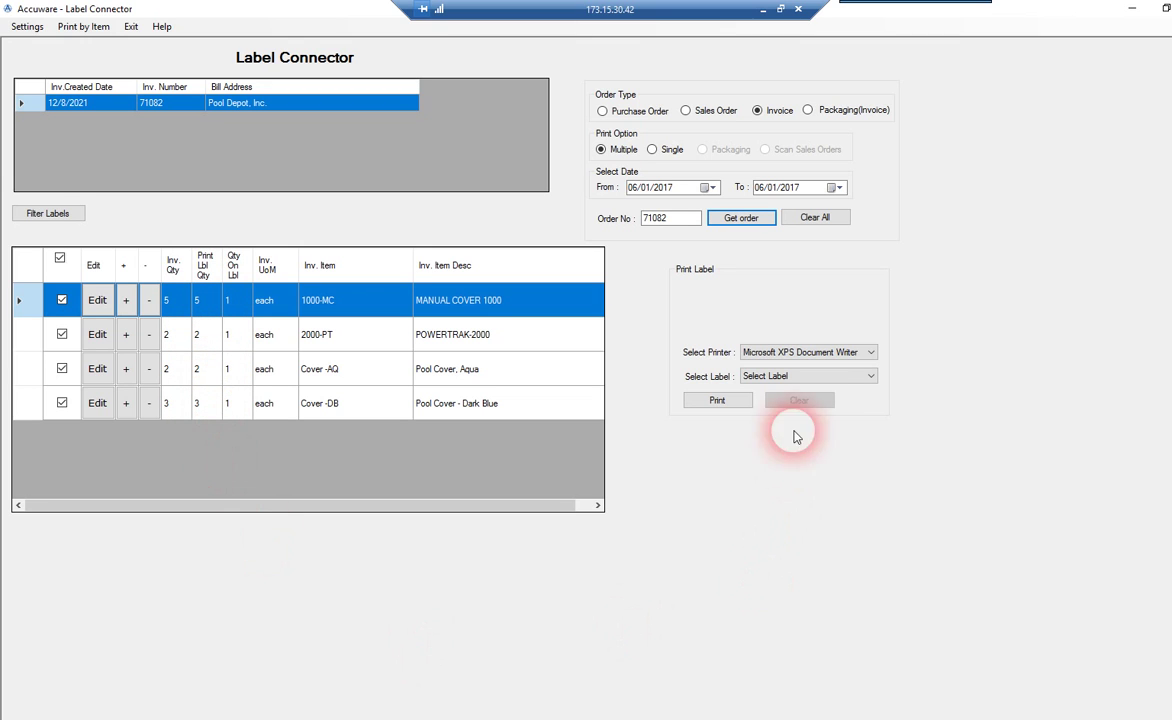
click(771, 379)
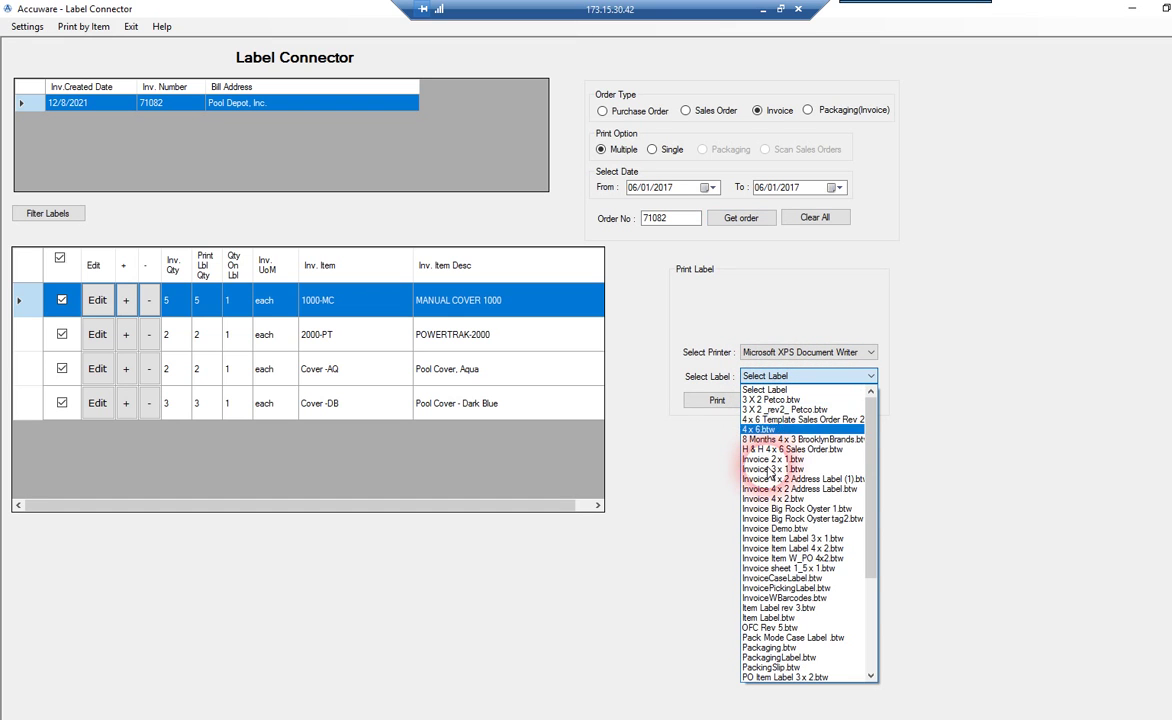
click(776, 531)
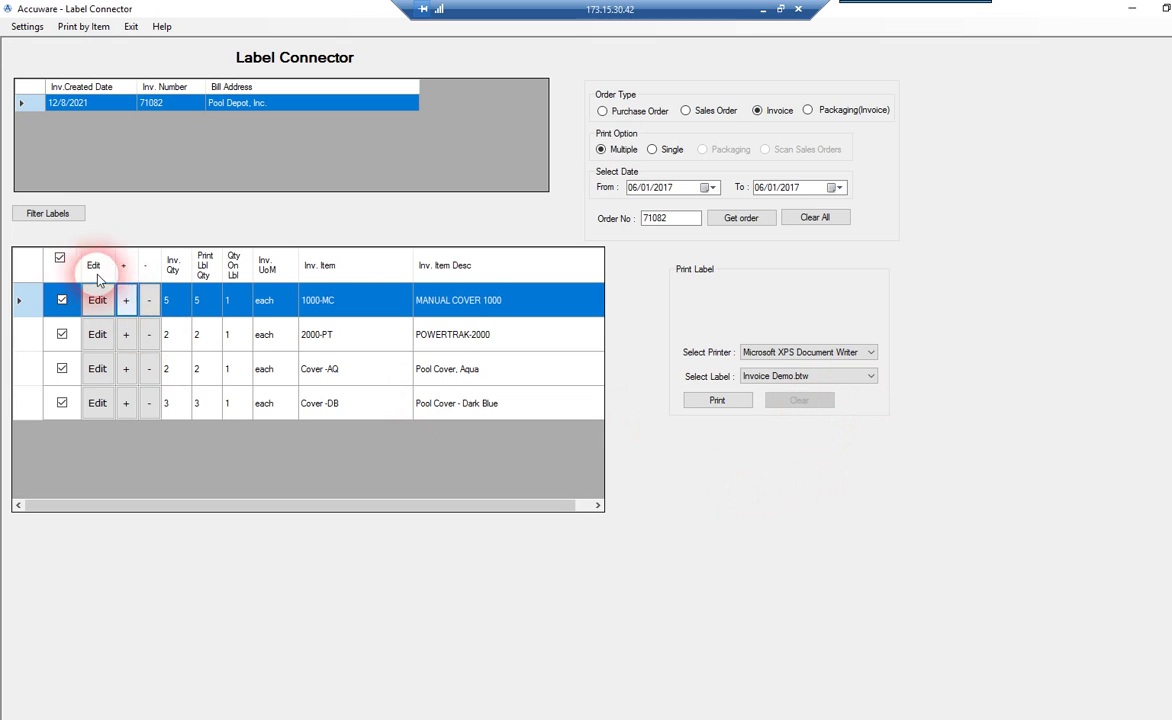
- Tick only the 1000-MC line and set its Print Lbl Qty to 5
click(60, 259)
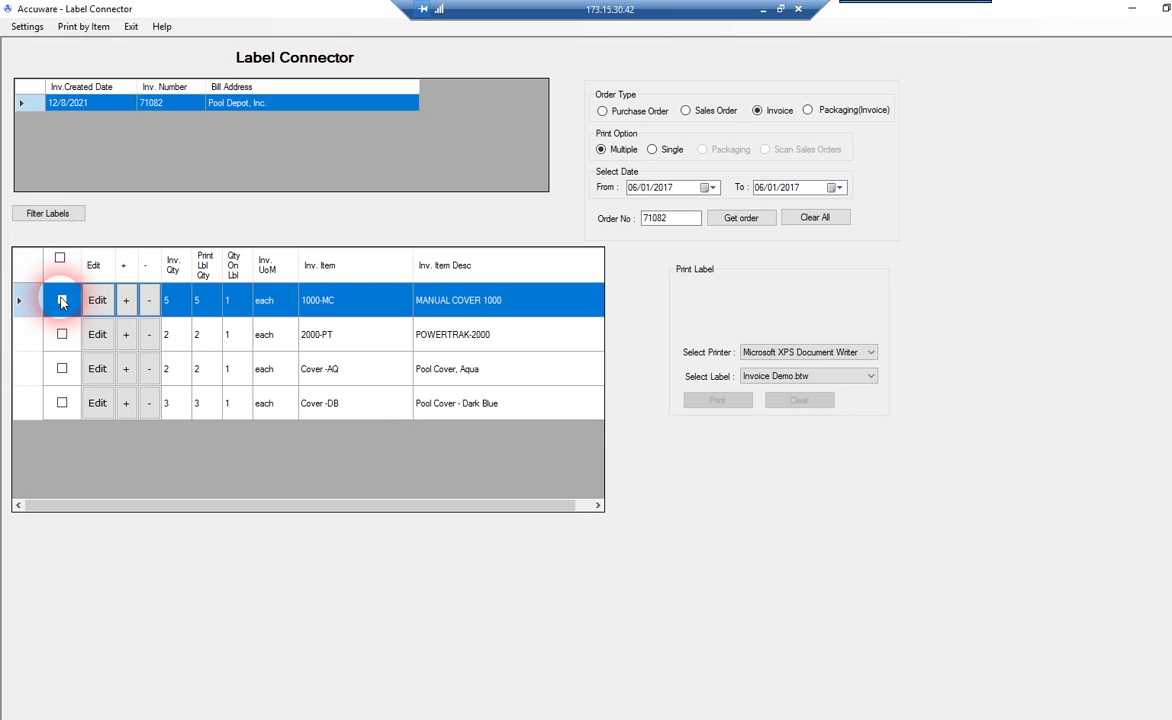
click(62, 301)
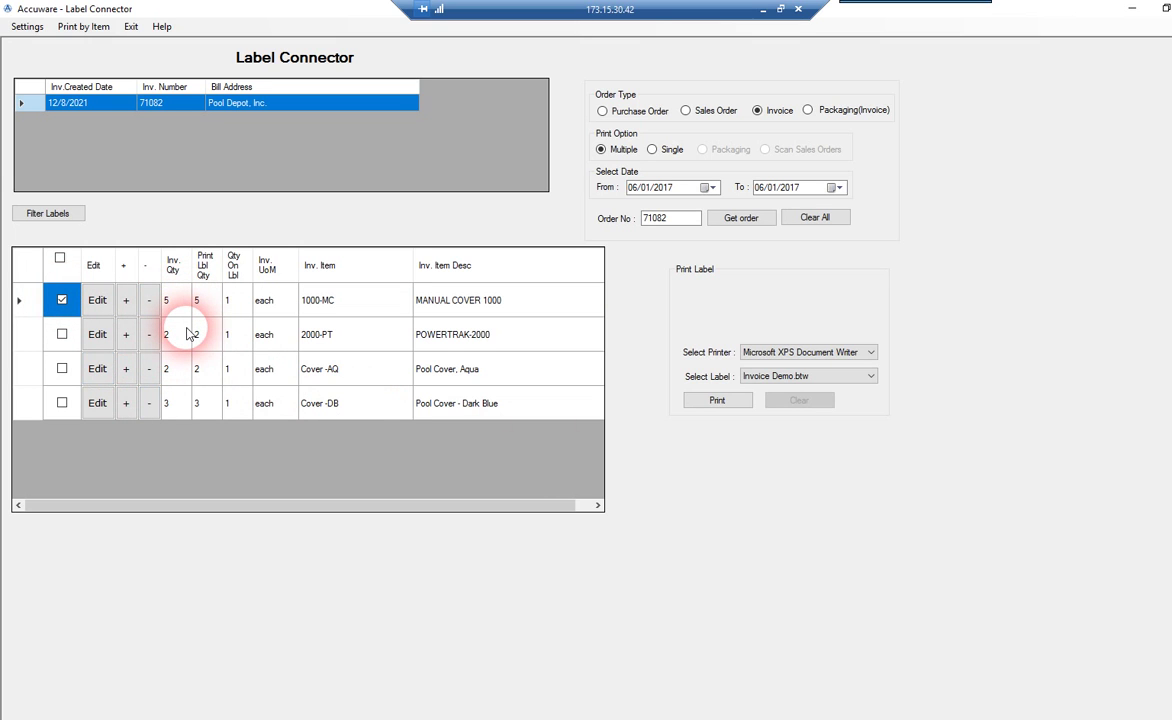
click(97, 300)
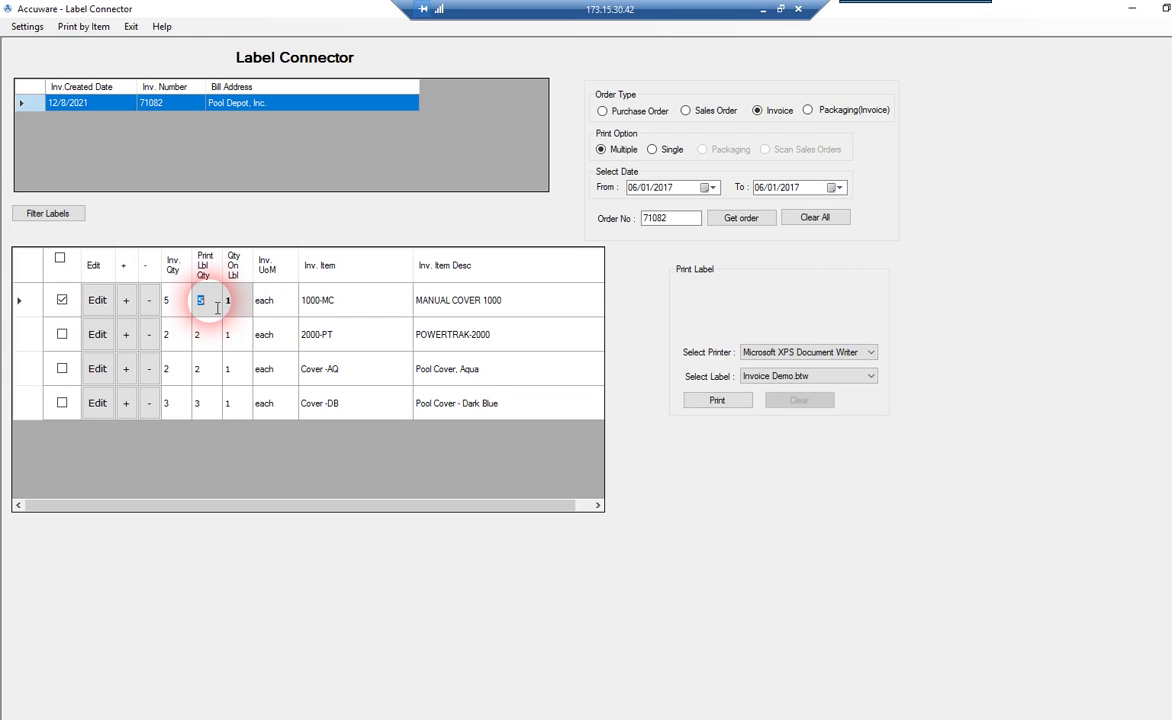
click(235, 302)
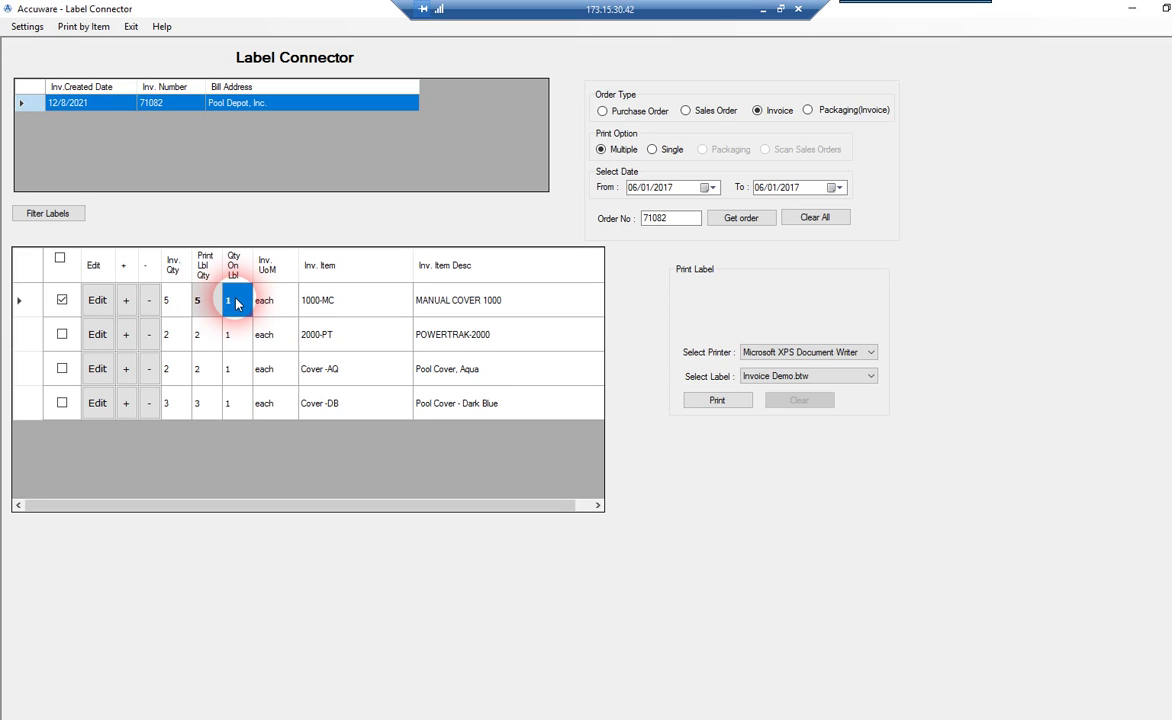
- Set Qty On Lbl to 1 for 1000-MC, keeping 5 labels and the row checked
click(151, 301)
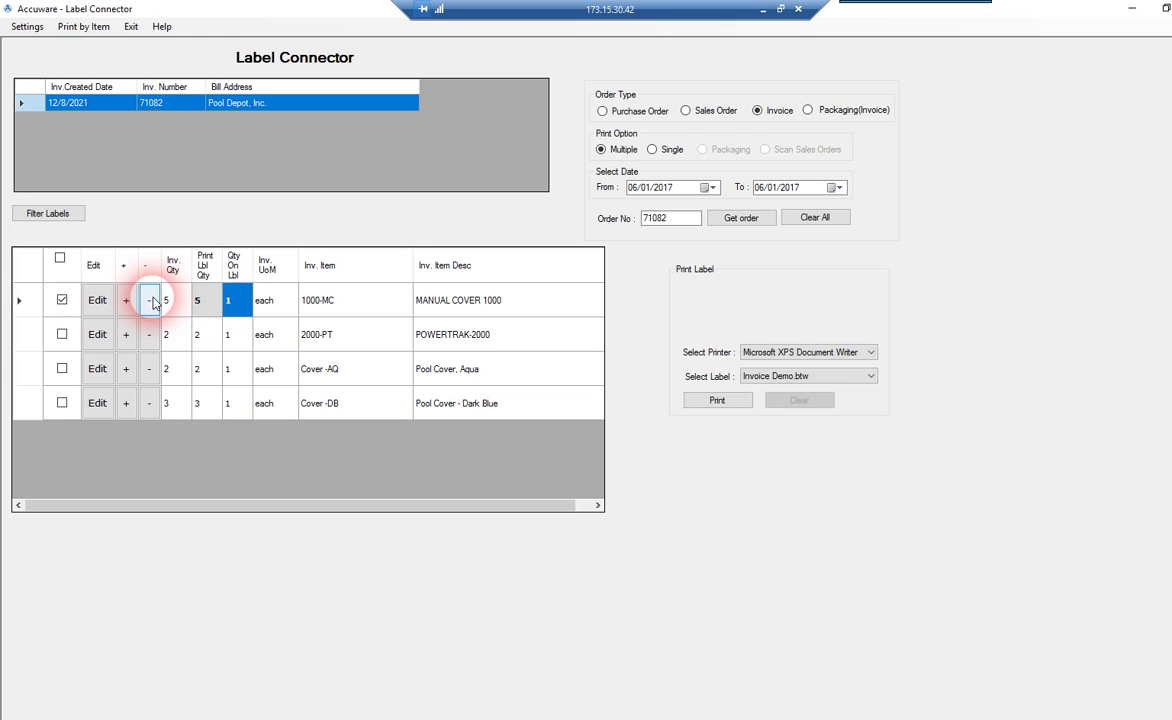
click(151, 302)
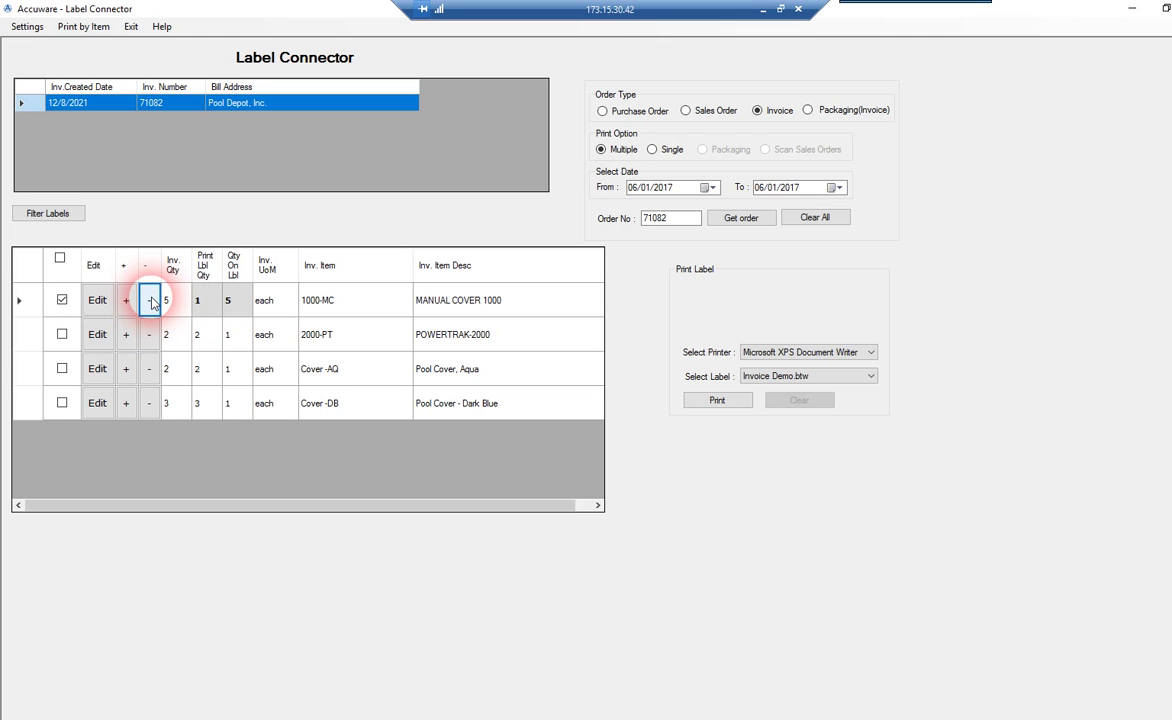
click(124, 302)
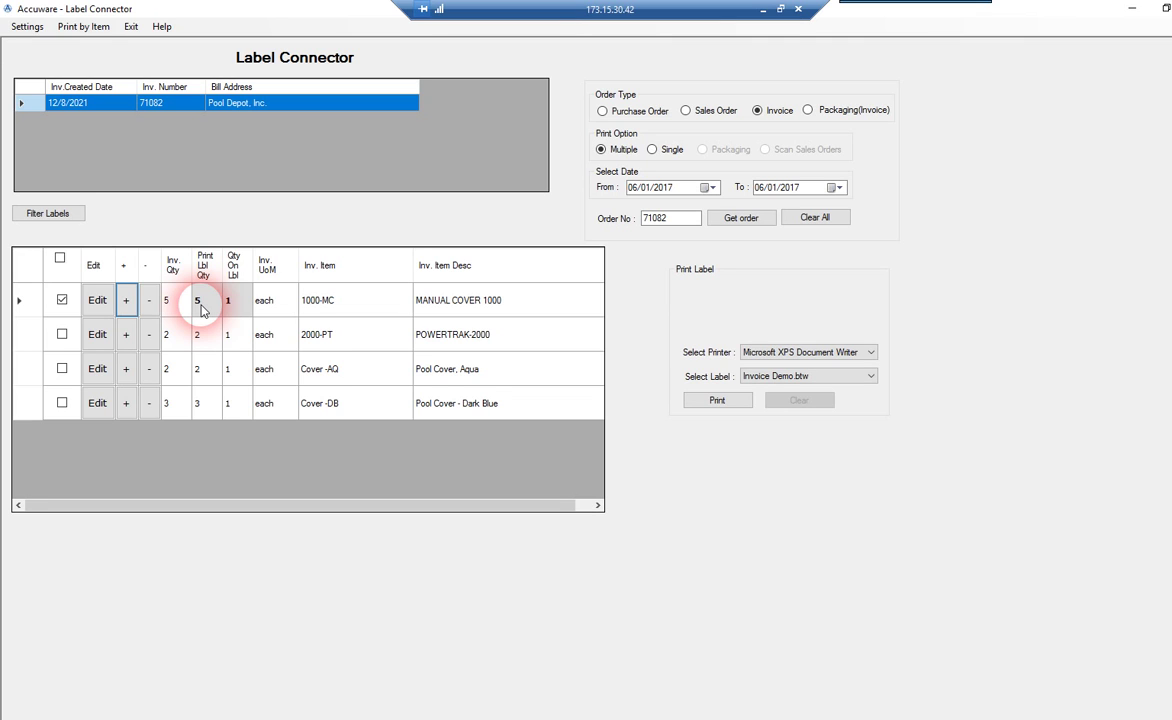
click(199, 308)
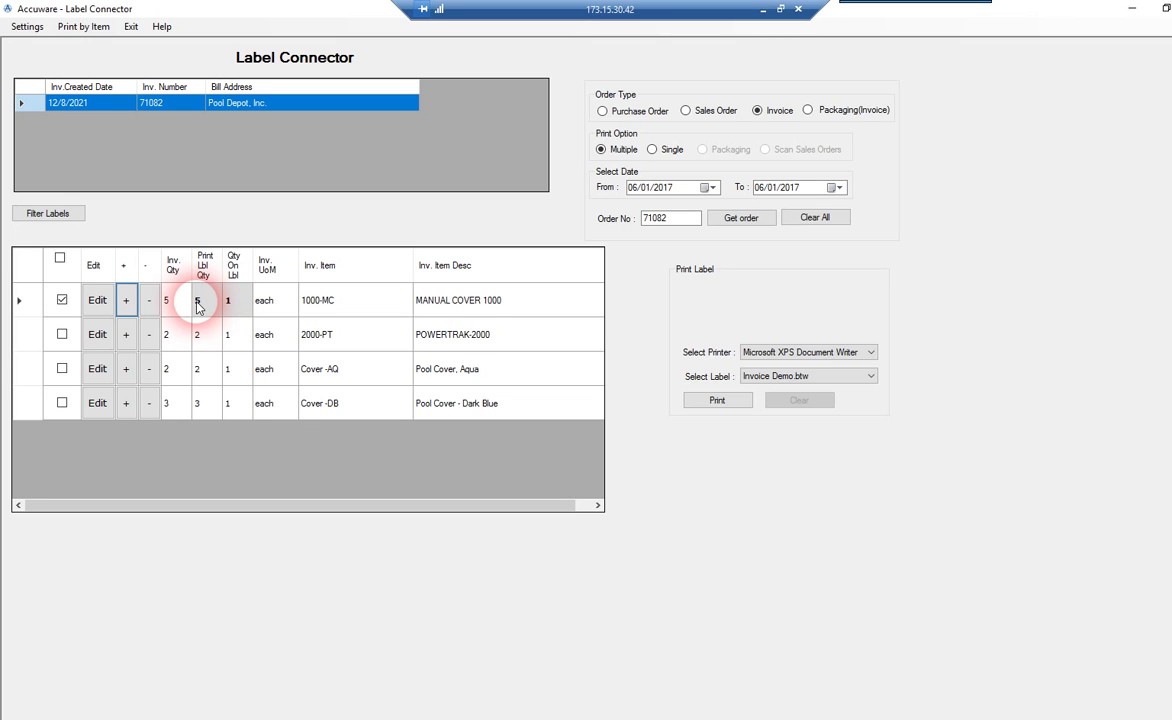
click(125, 304)
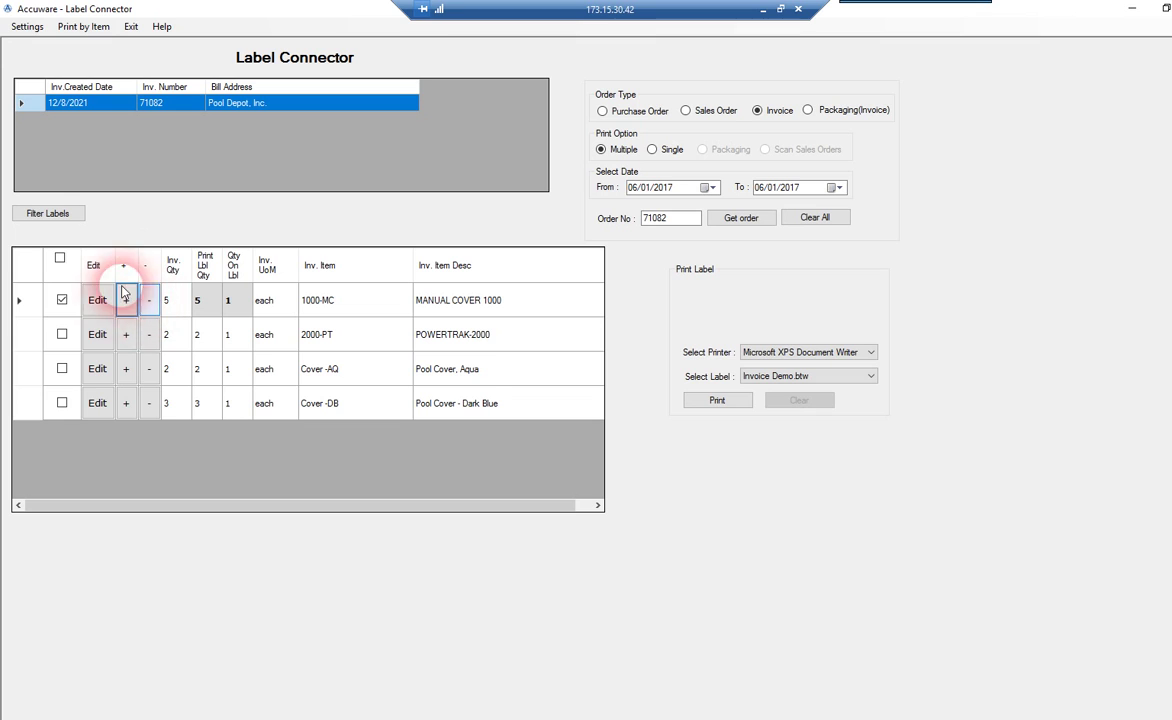
click(145, 308)
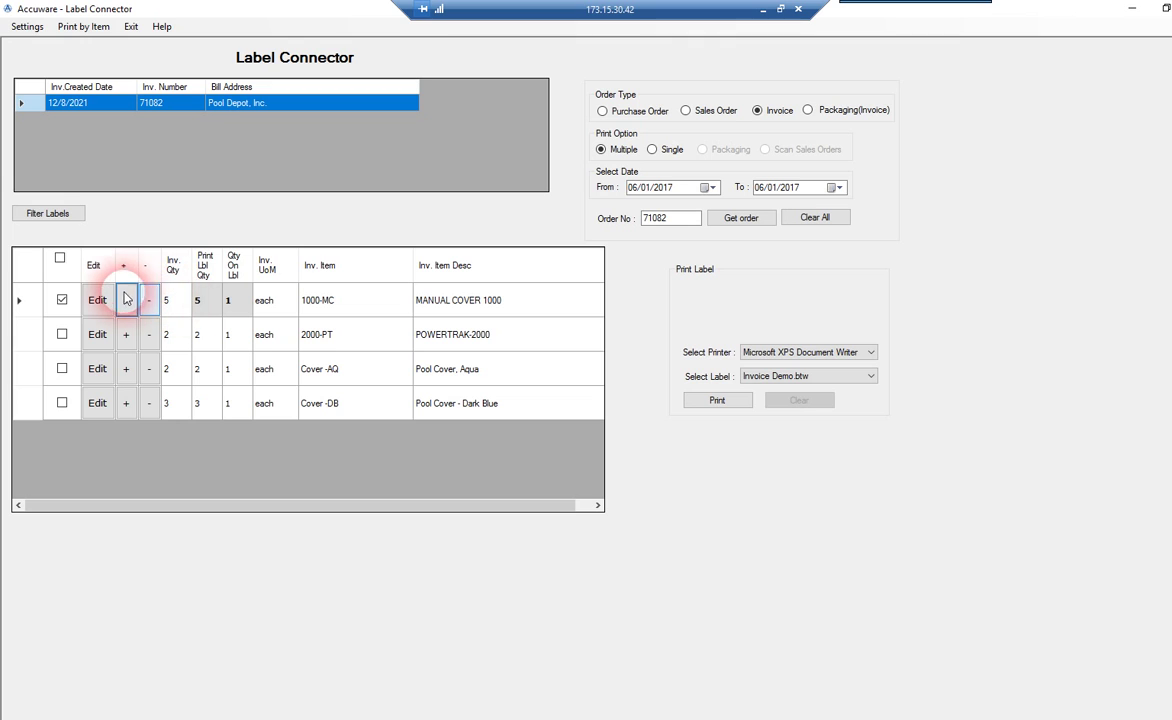
click(61, 300)
click(97, 303)
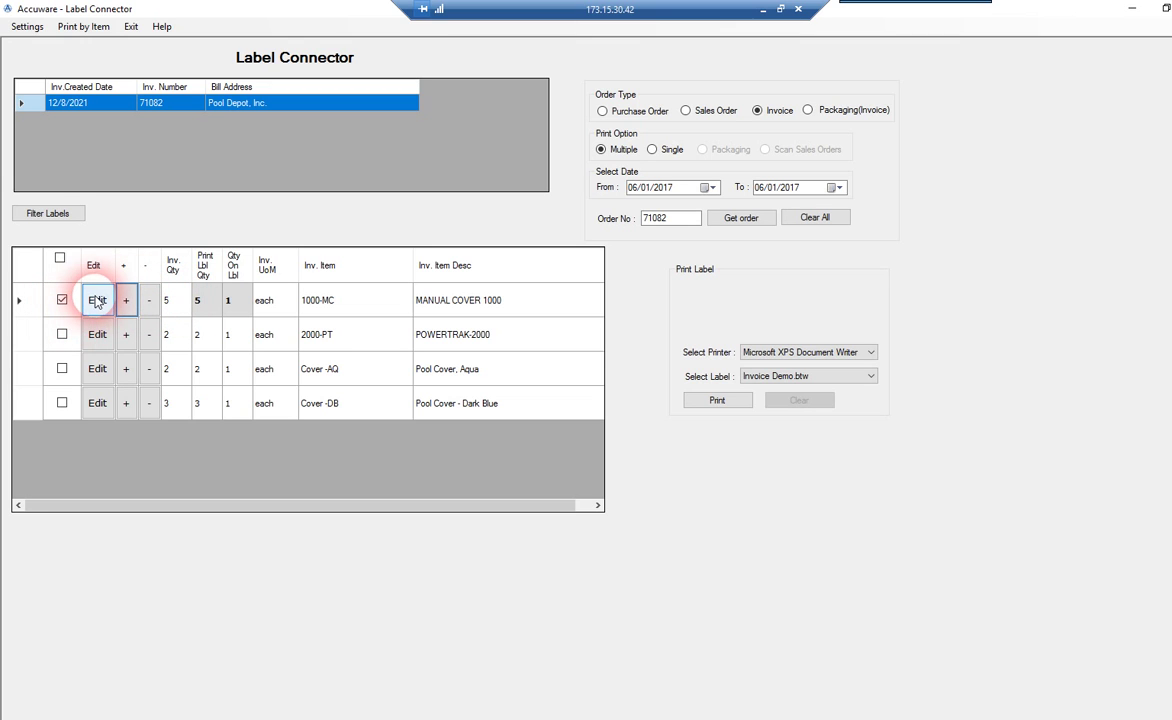
click(201, 304)
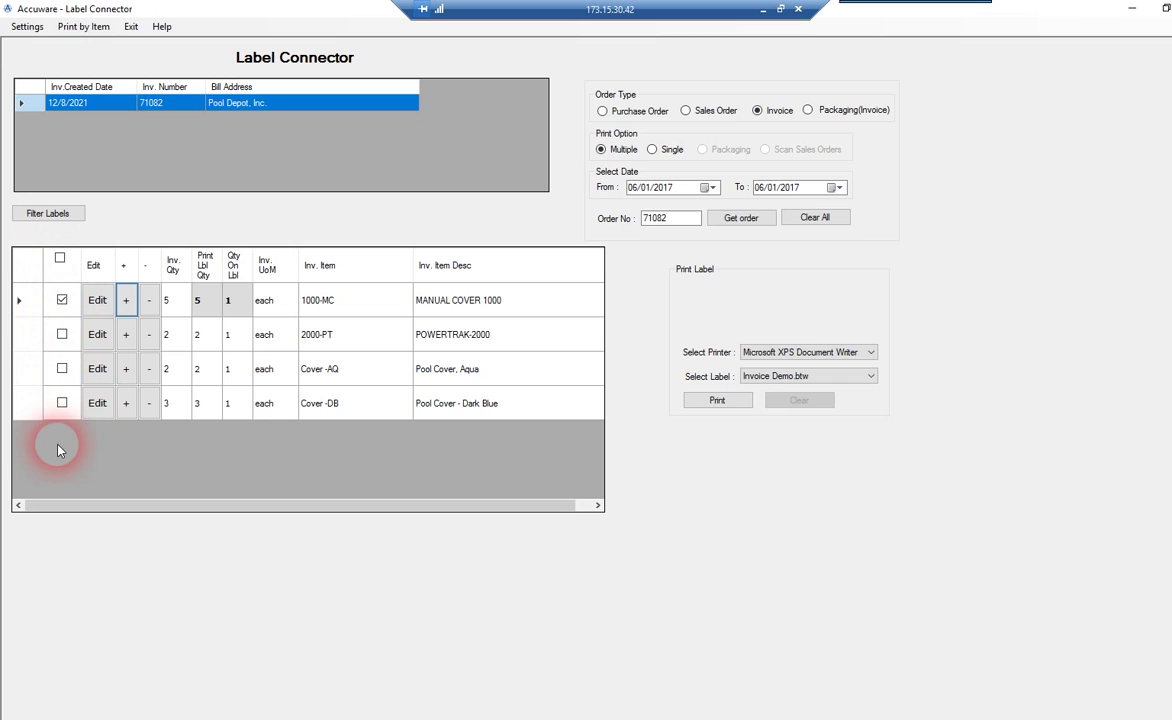
- Print the 1000-MC labels to XPS, saving the output as test8.oxps on the Desktop
click(717, 401)
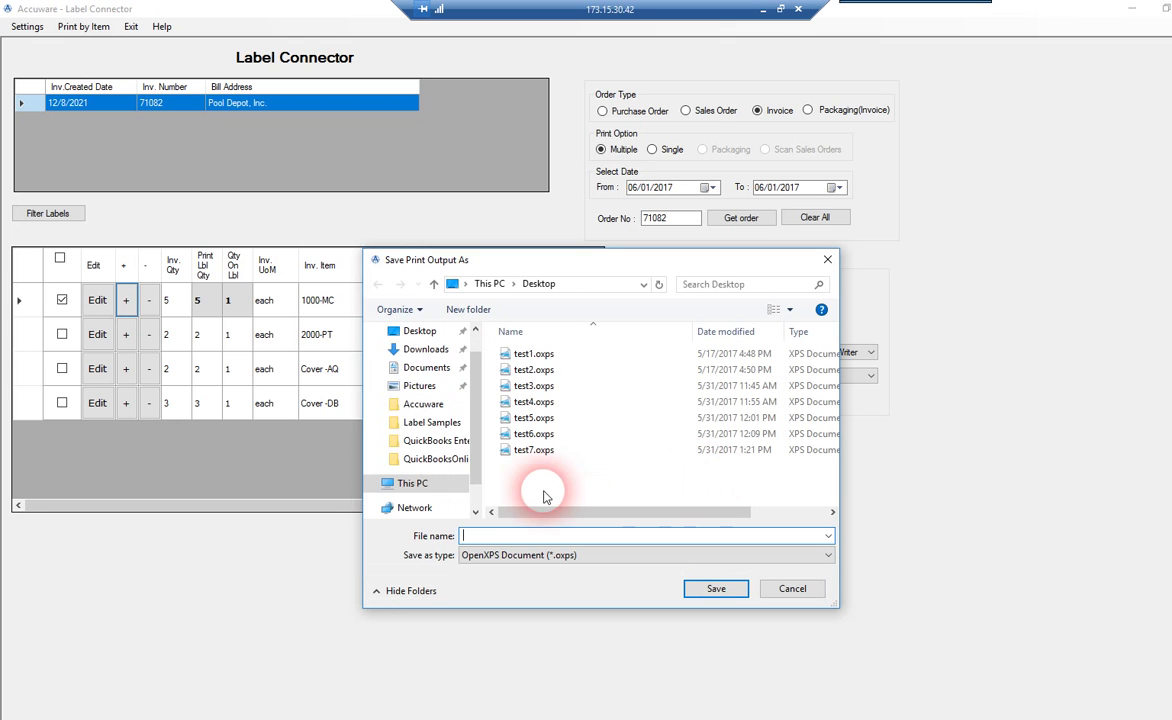
click(534, 450)
click(487, 537)
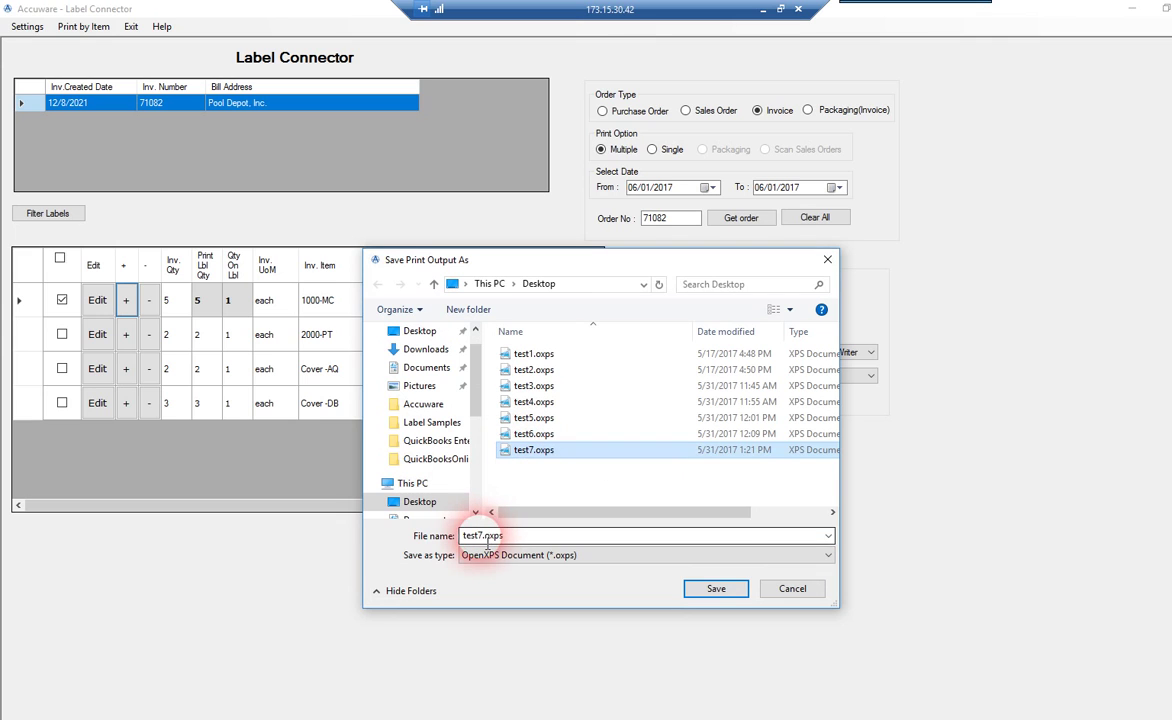
double_click(487, 537)
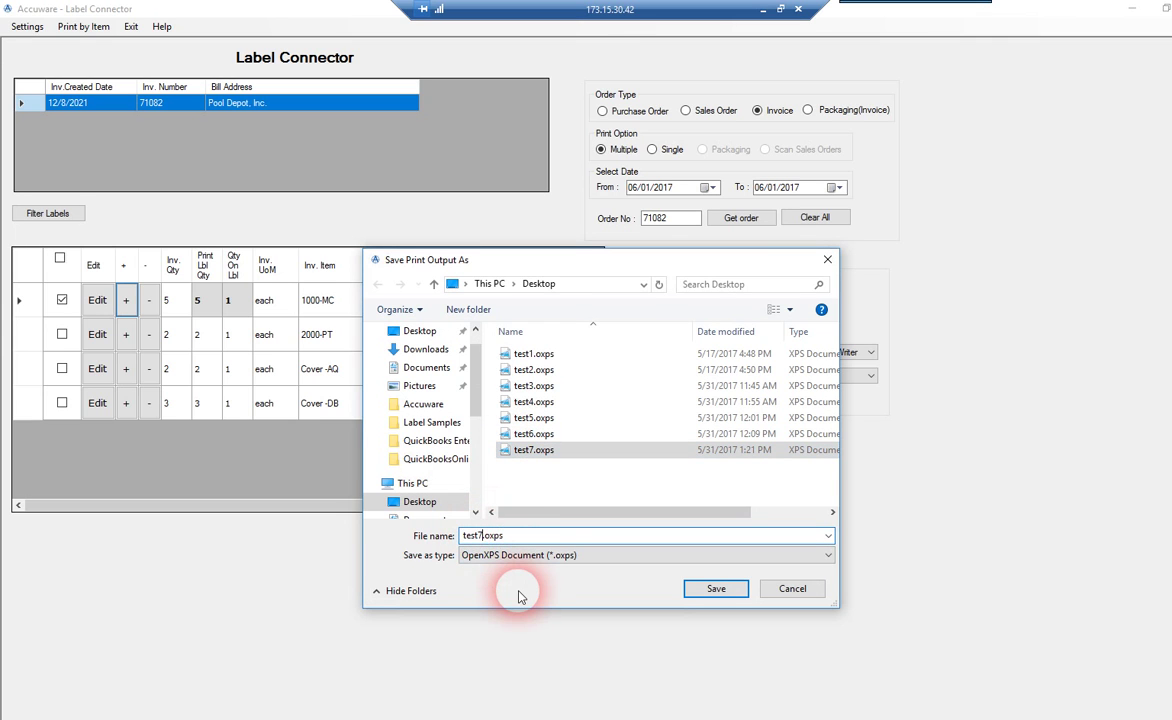
key(BackSpace)
text(8)
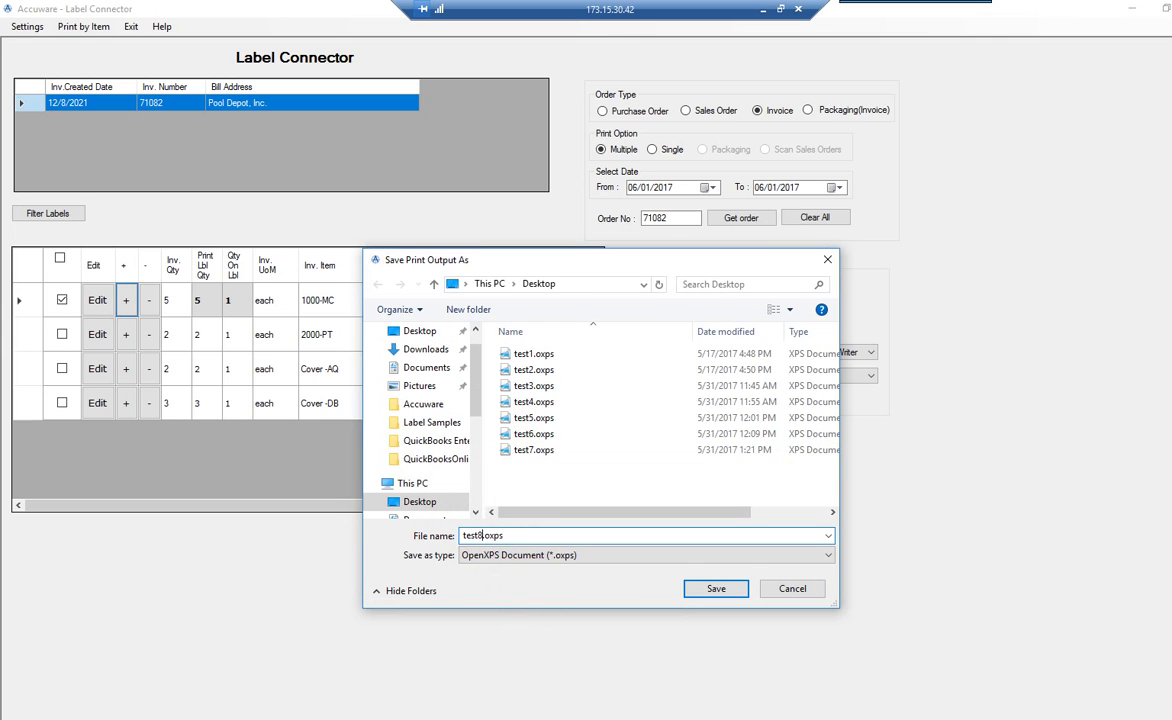
click(732, 592)
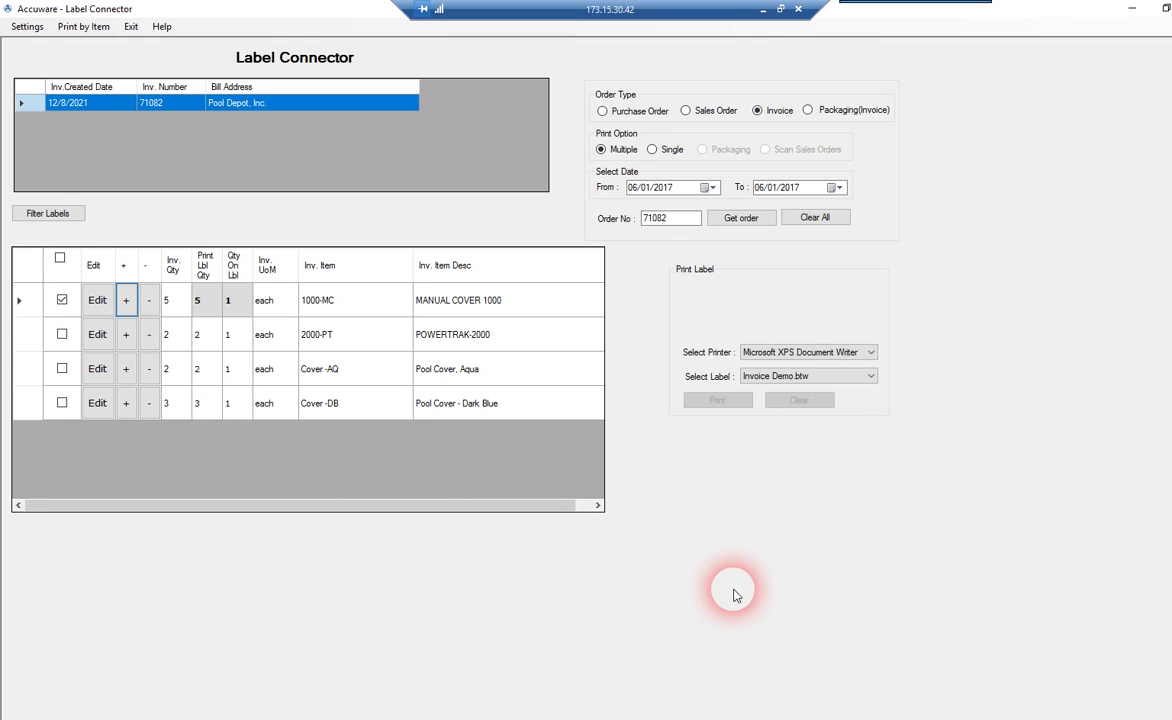
- Open test8.oxps from the Desktop folder in File Explorer
key(alt+Tab)
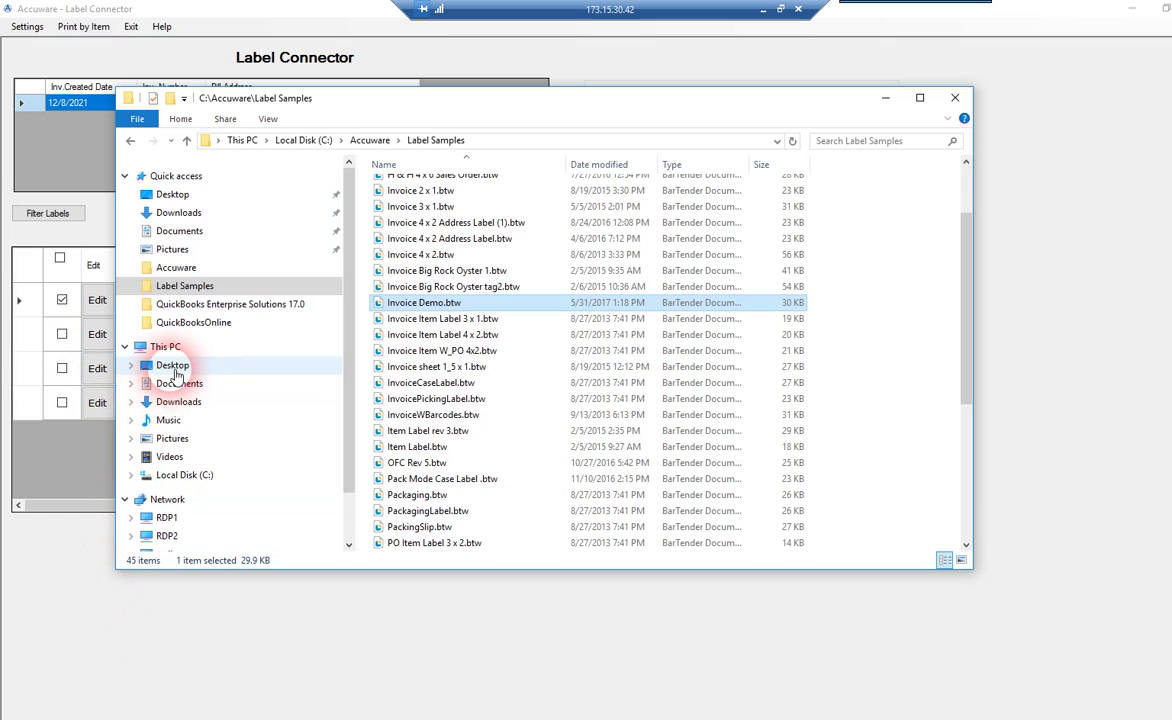
click(150, 368)
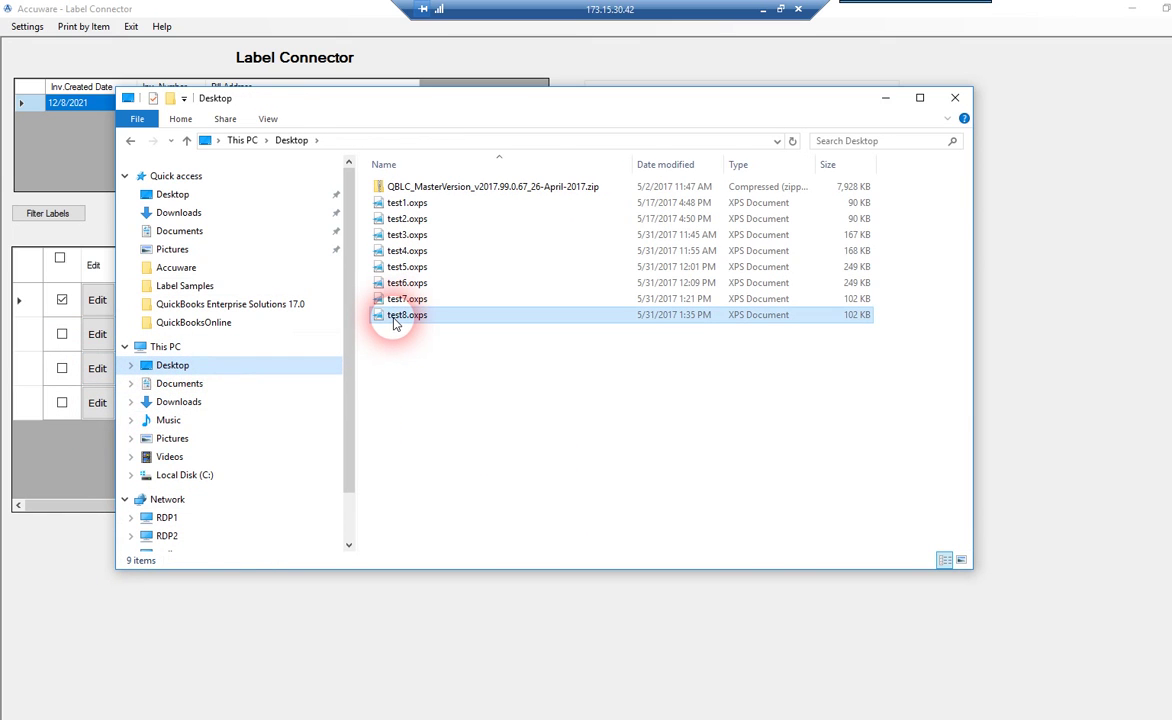
double_click(393, 318)
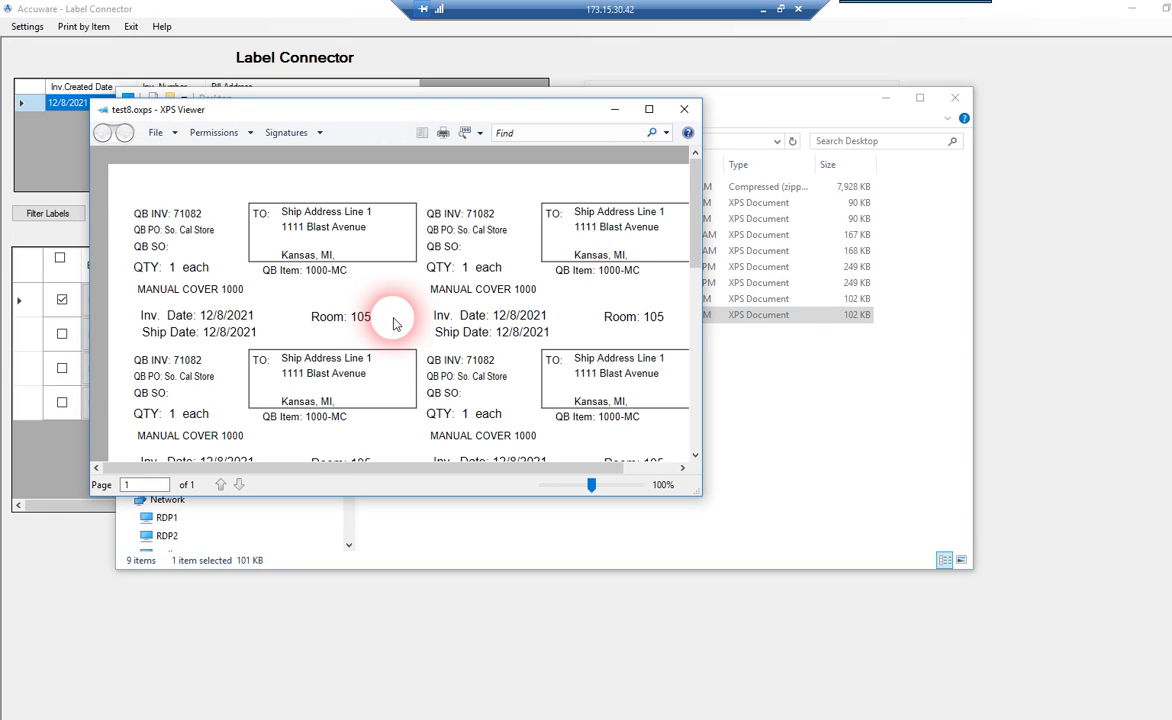
- Maximize XPS Viewer to show all five MANUAL COVER 1000 labels
click(649, 109)
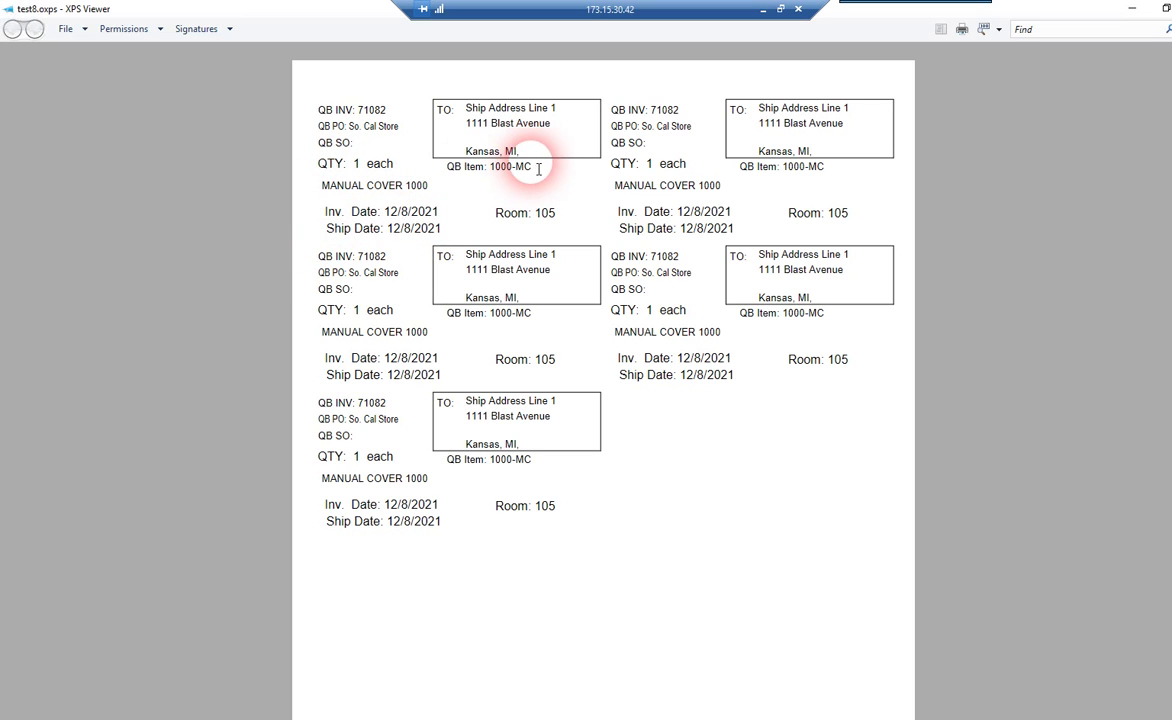
drag(536, 168, 493, 167)
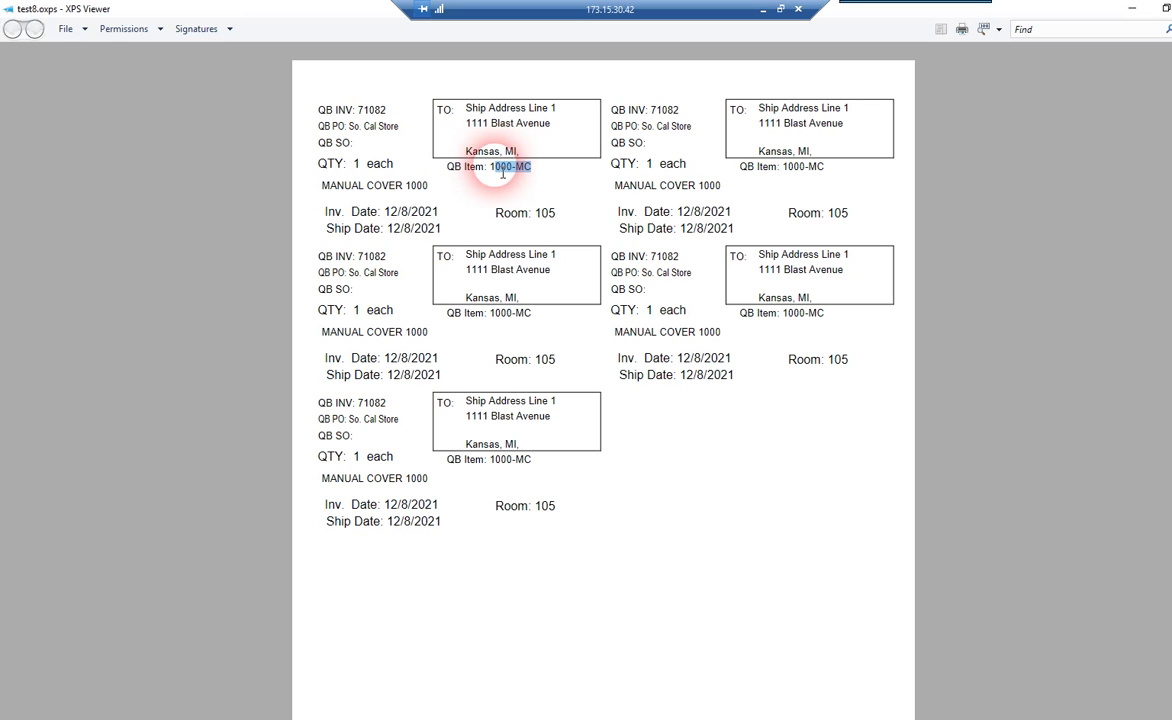